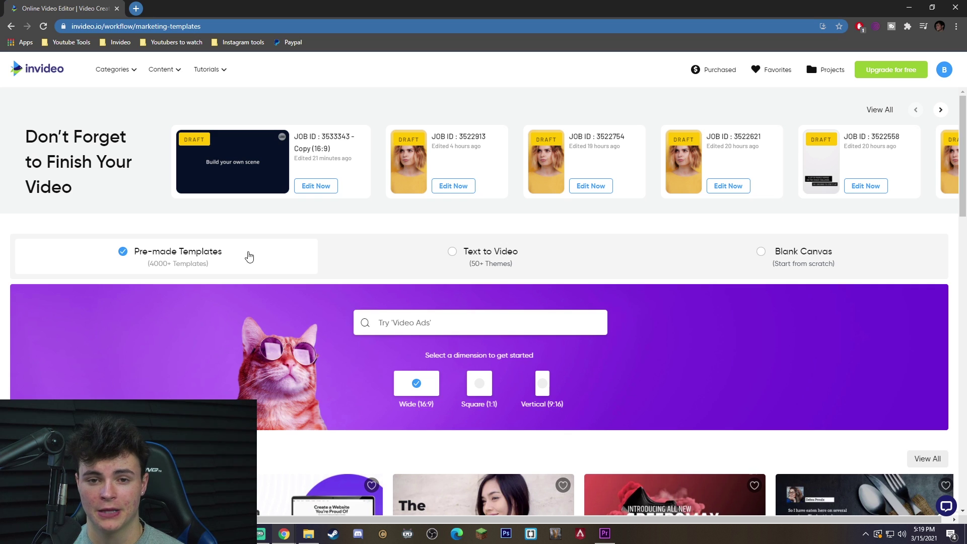
- Start from a blank canvas and make a new Wide (16:9) video
click(788, 252)
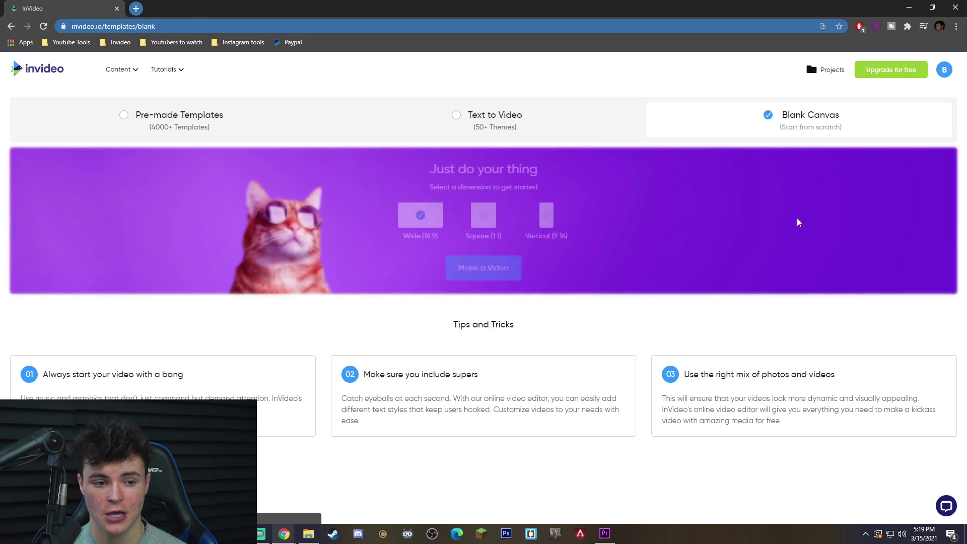
scroll(433, 323, down, 1)
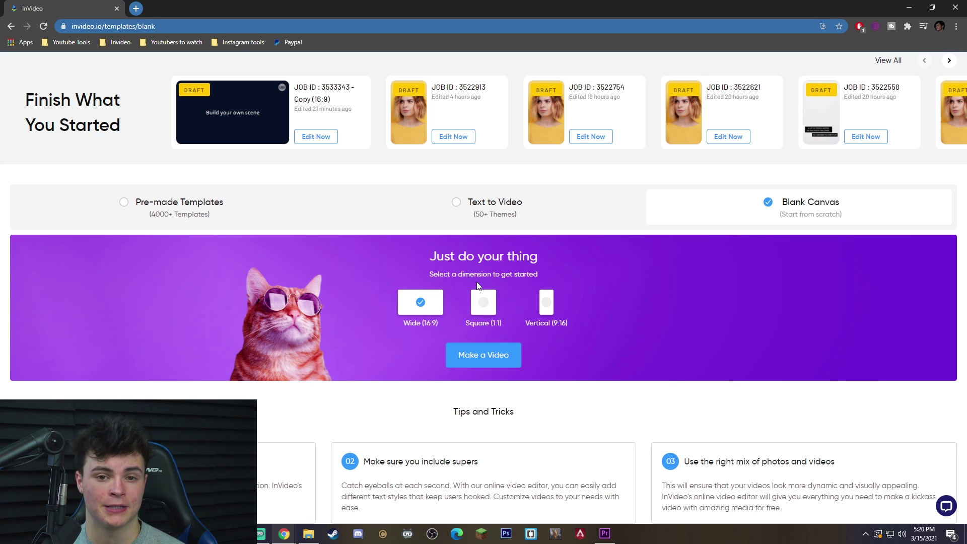
click(507, 357)
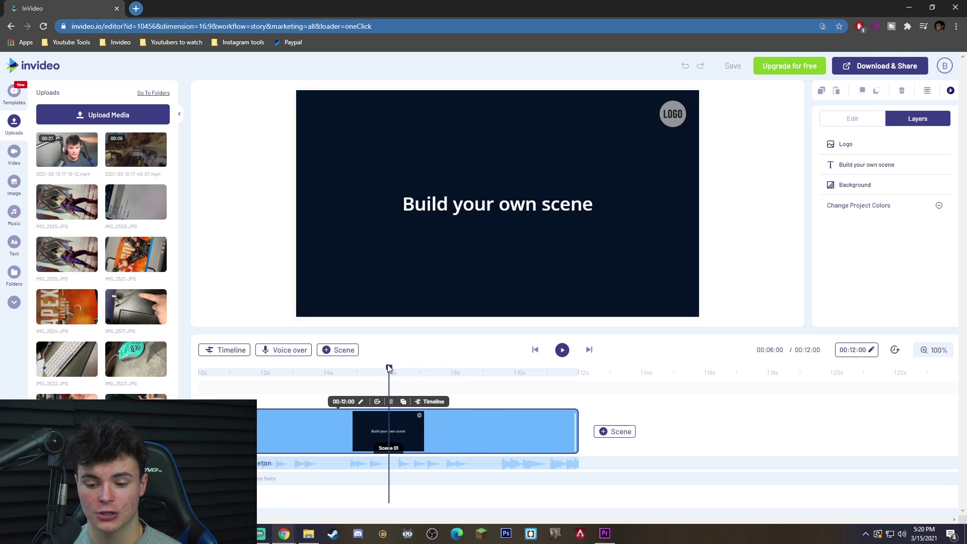
- Add a blank scene after the first scene
drag(389, 368, 532, 368)
mouse_move(614, 434)
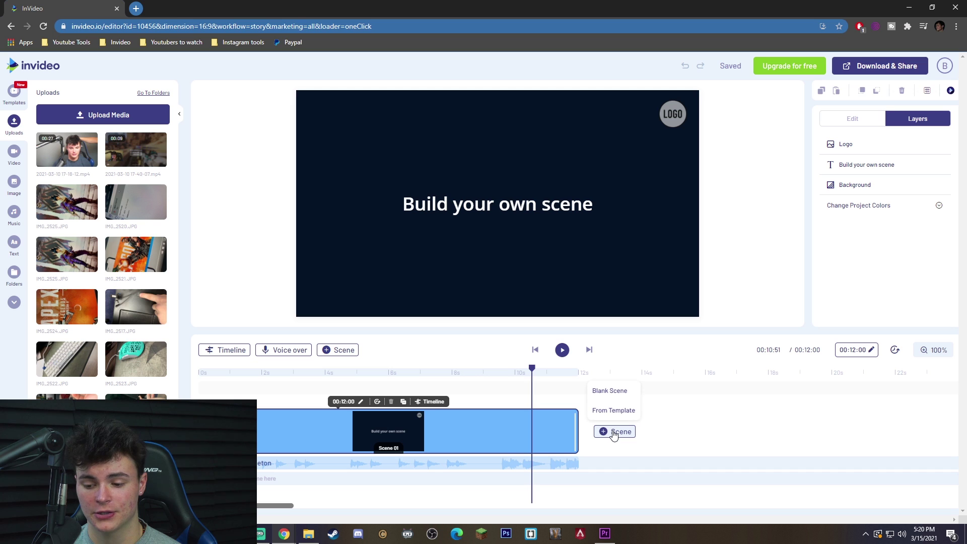
click(610, 392)
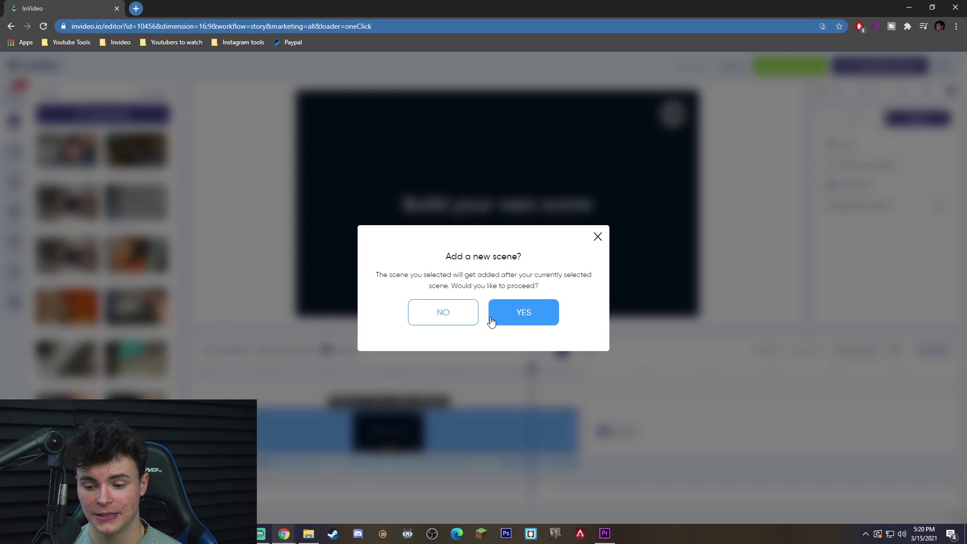
click(517, 315)
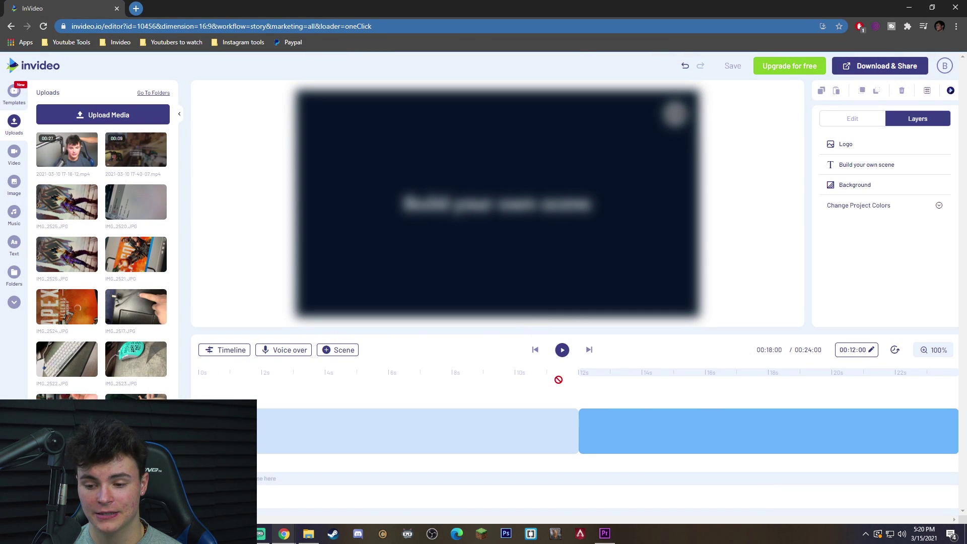
- Delete the 'Build your own scene' title and the logo from Scene 01
drag(768, 368, 486, 368)
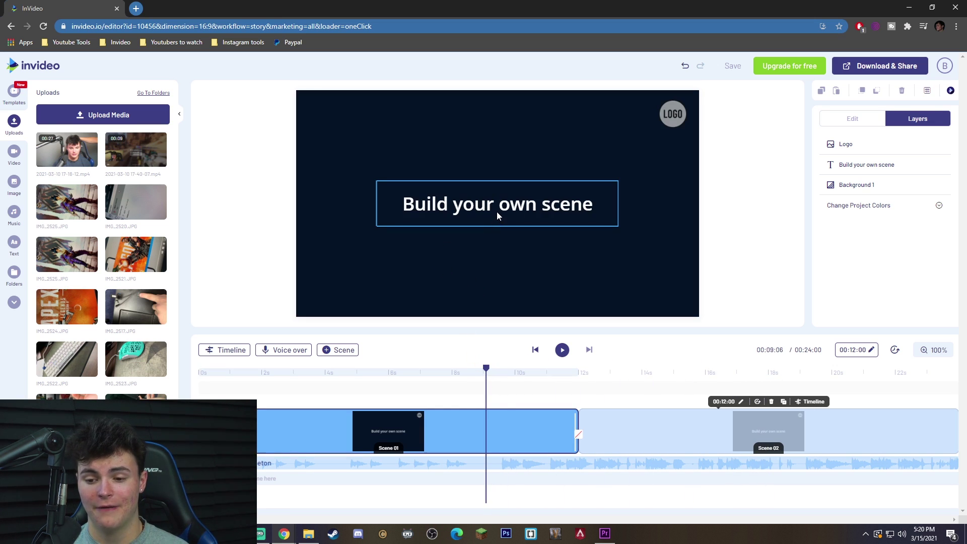
click(497, 211)
key(Delete)
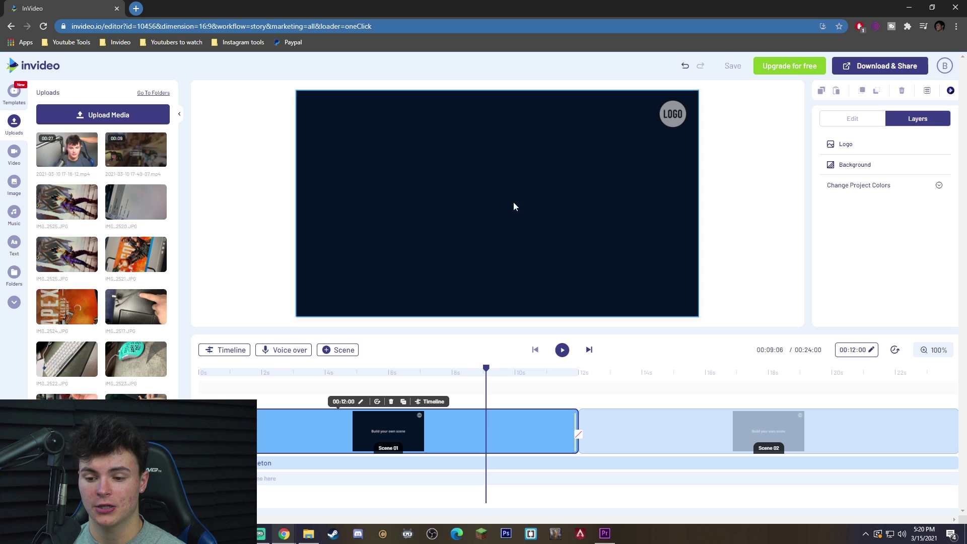
click(660, 114)
key(Delete)
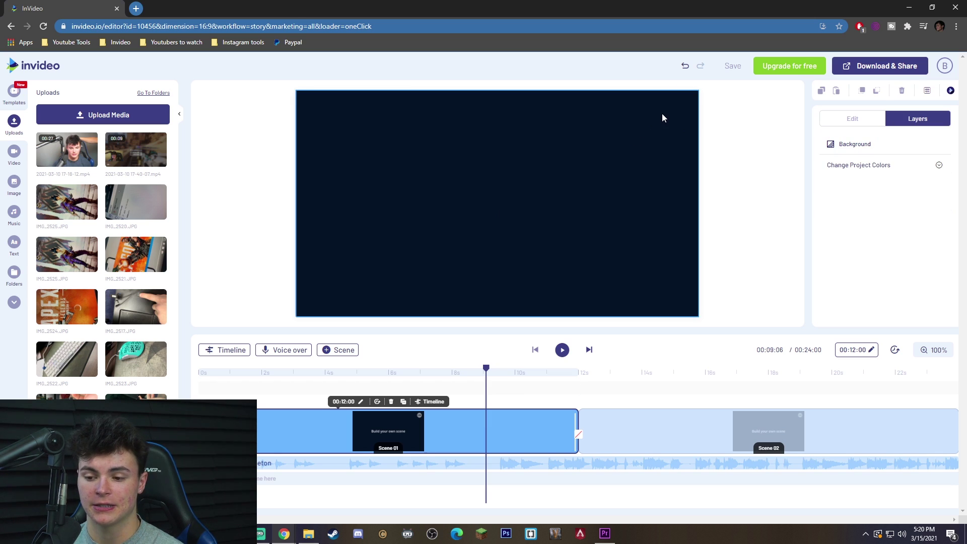
drag(484, 371, 633, 375)
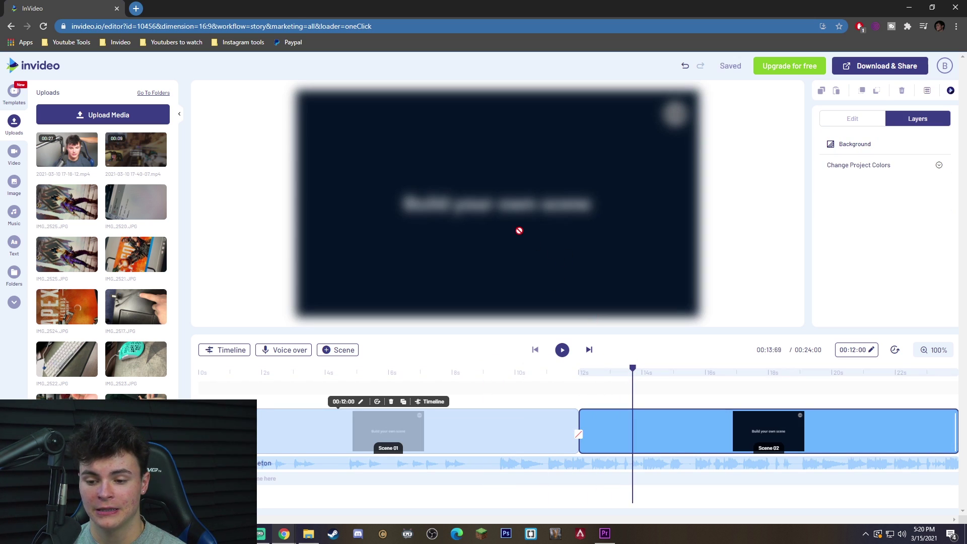
click(408, 430)
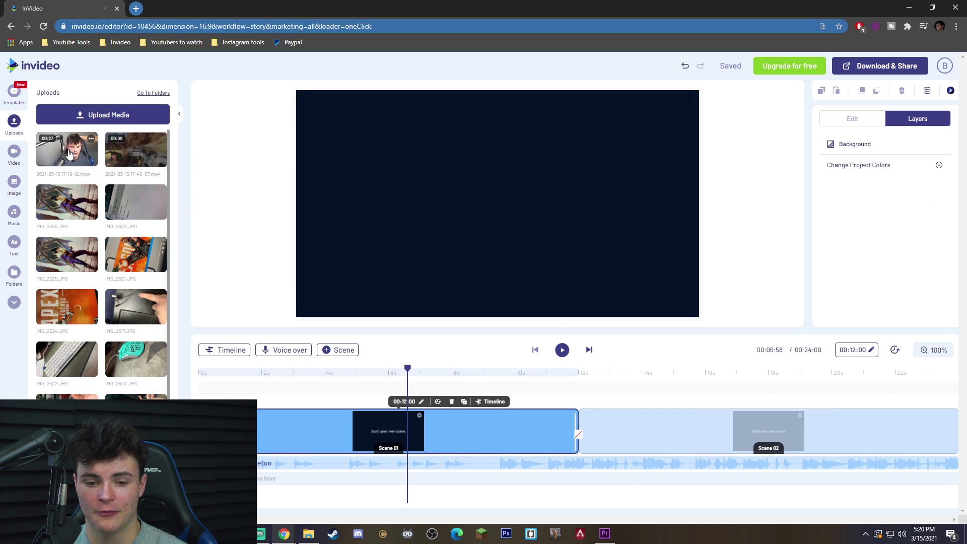
- Place the full 27-second uploaded clip into Scene 01, extending it to 00:27:16
drag(70, 151, 358, 185)
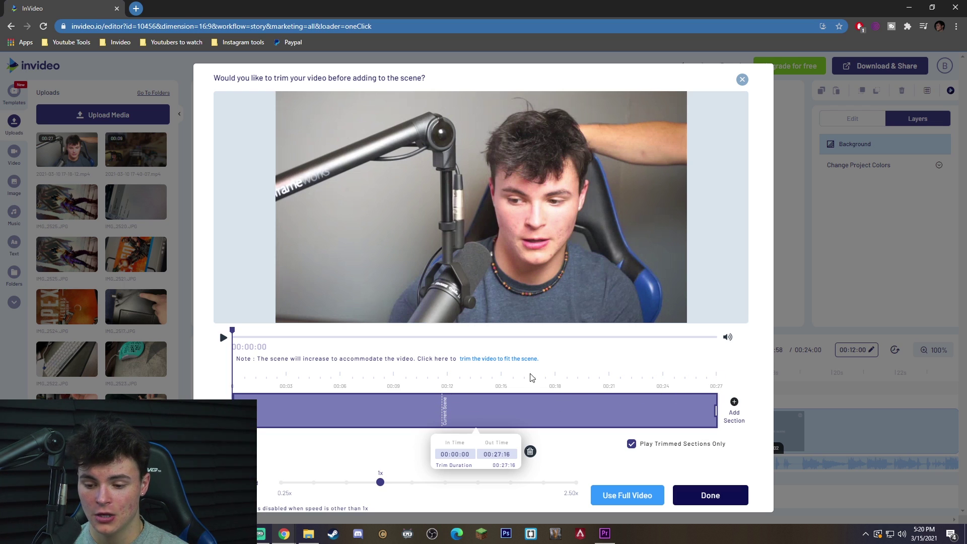
click(512, 360)
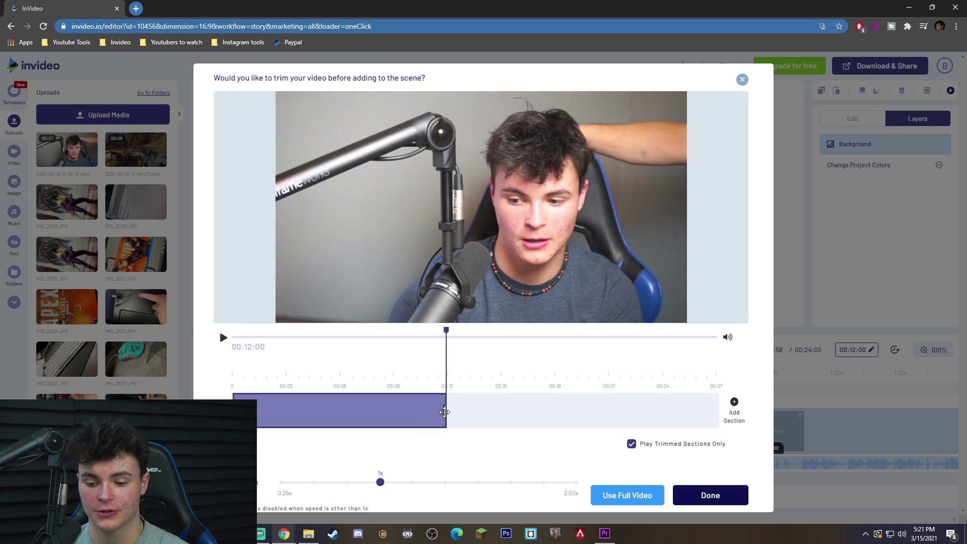
drag(447, 414, 753, 429)
drag(286, 411, 233, 410)
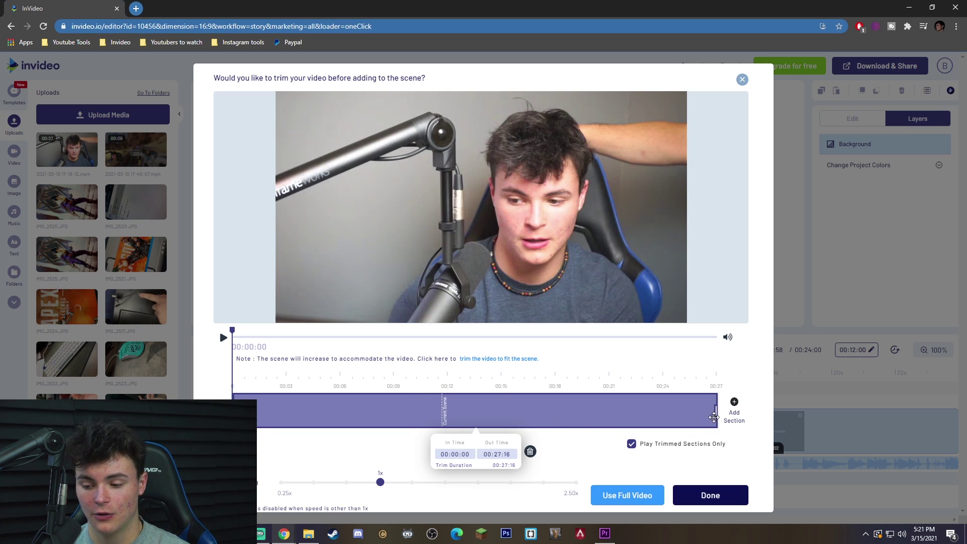
drag(718, 417, 402, 411)
click(732, 412)
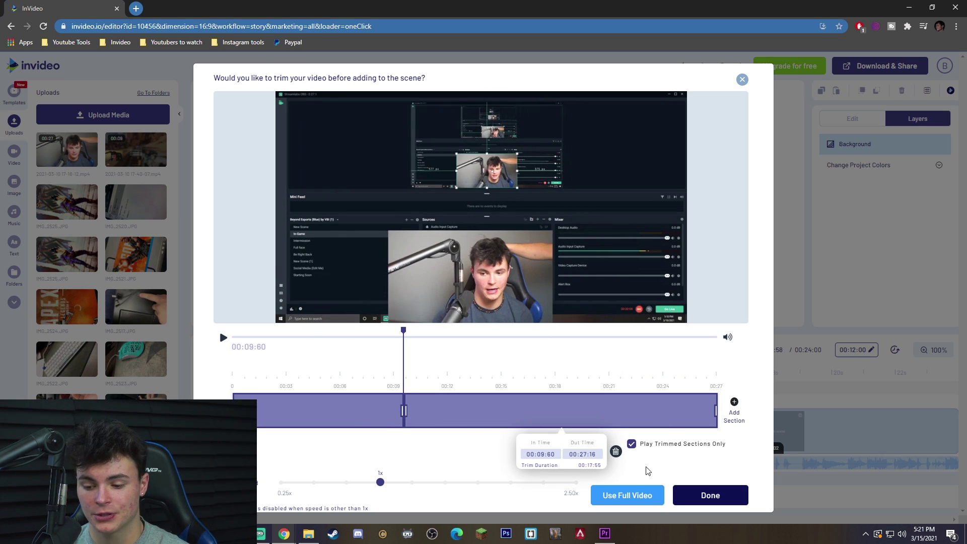
click(633, 496)
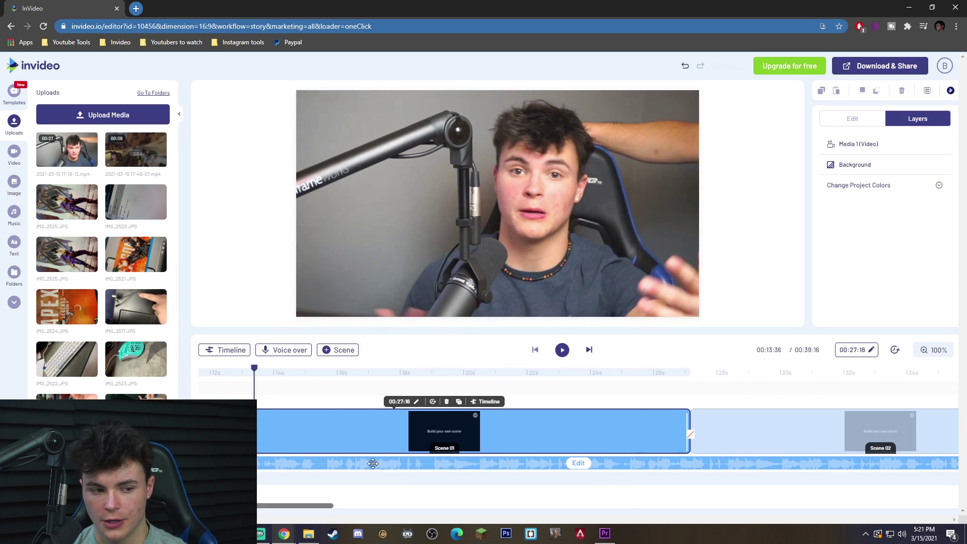
- Delete the template's background music, preview Scene 01, and select its webcam clip
click(410, 463)
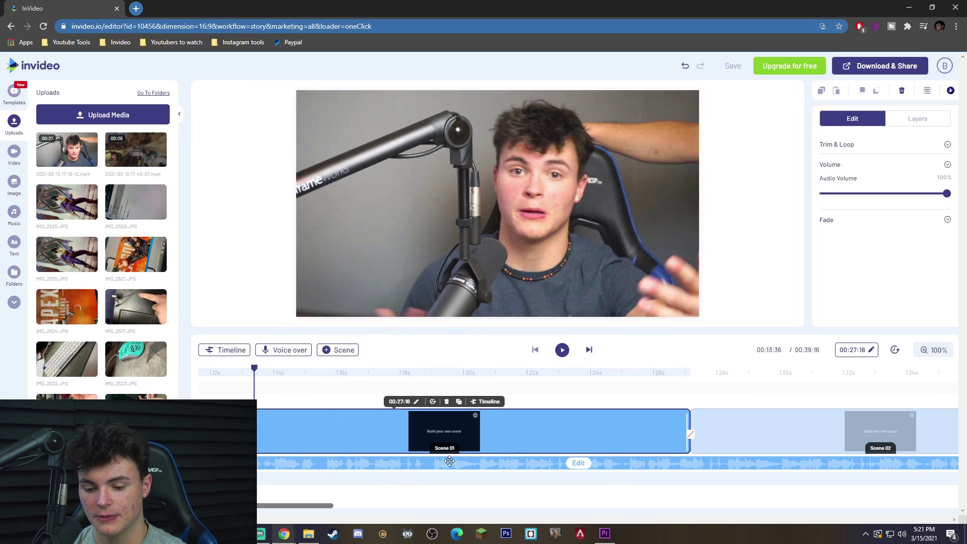
click(511, 423)
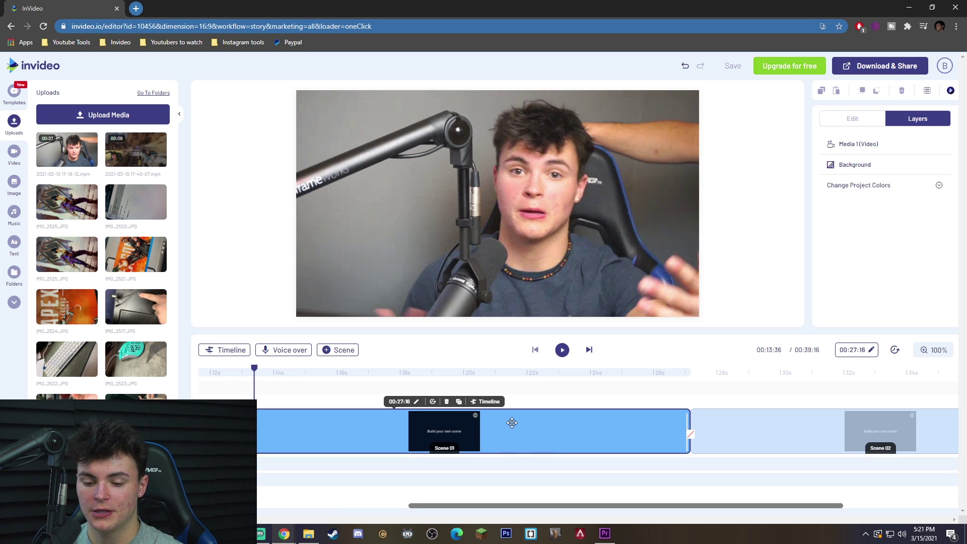
click(562, 350)
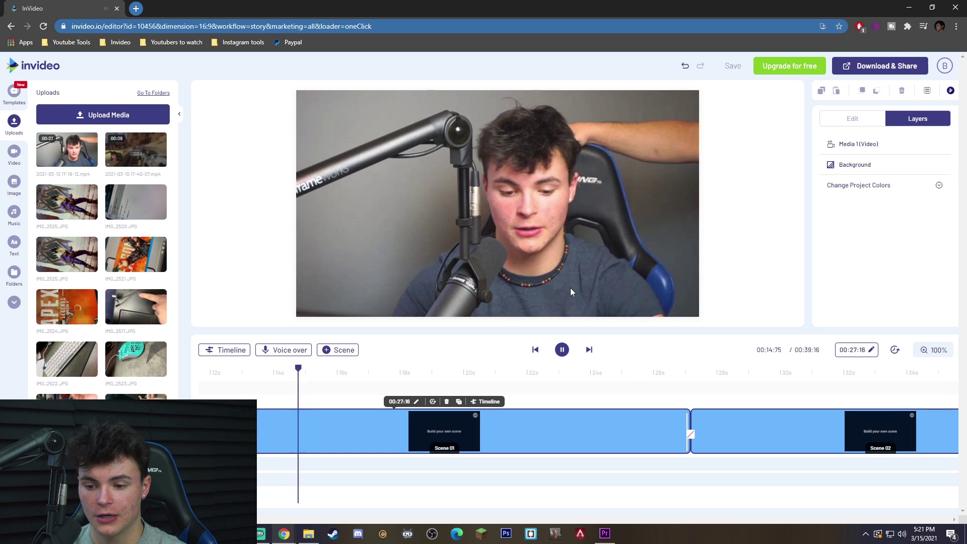
key(space)
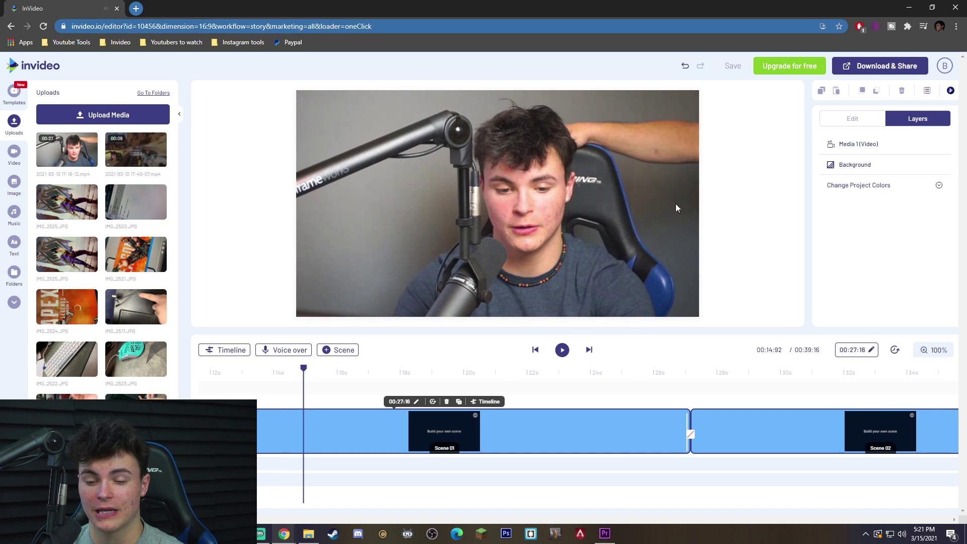
click(626, 217)
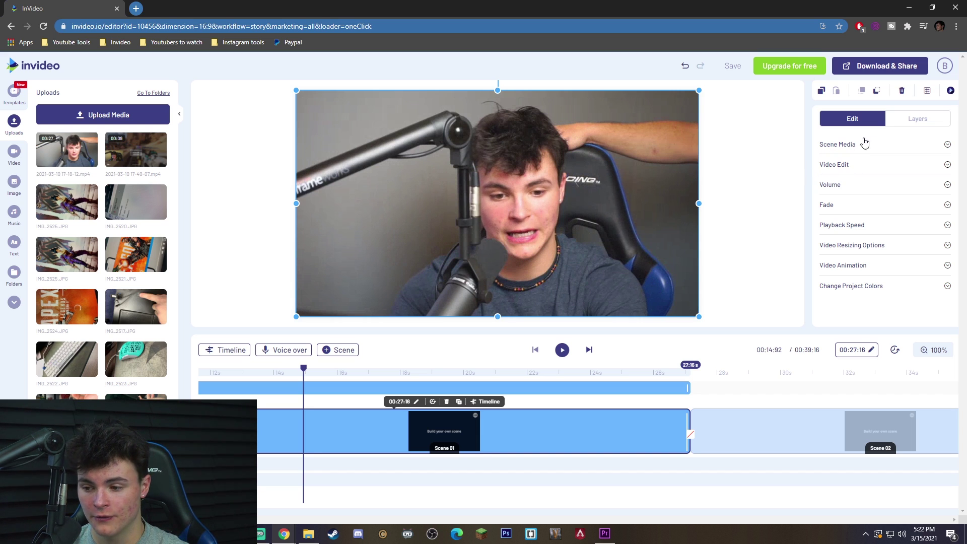
- Set the webcam clip's audio volume to 0% and switch its sound off
click(846, 186)
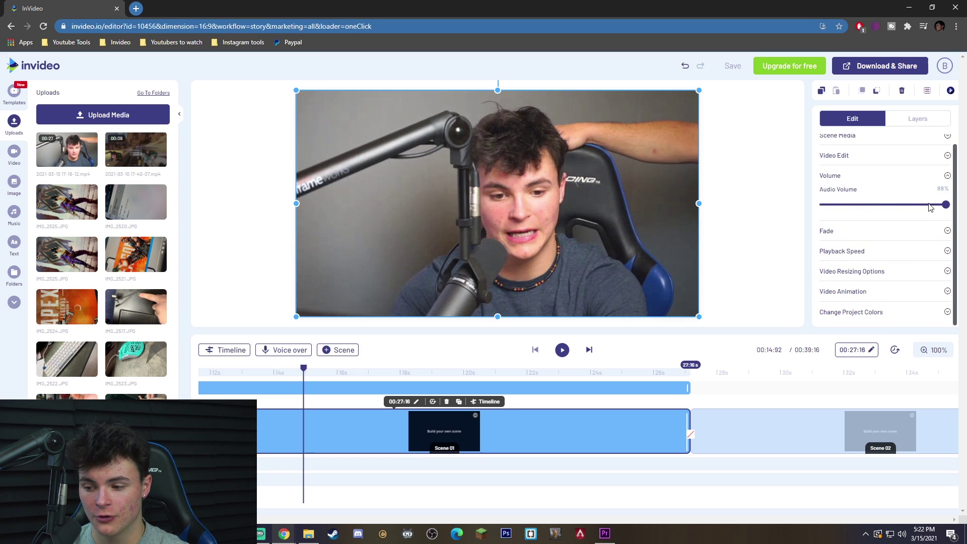
drag(946, 204, 823, 204)
scroll(880, 170, up, 1)
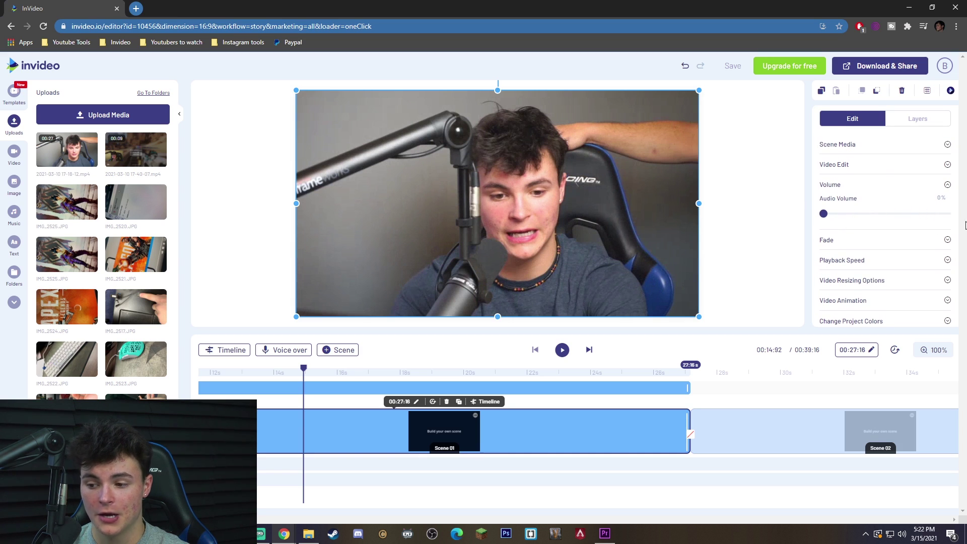
click(881, 171)
scroll(921, 190, down, 1)
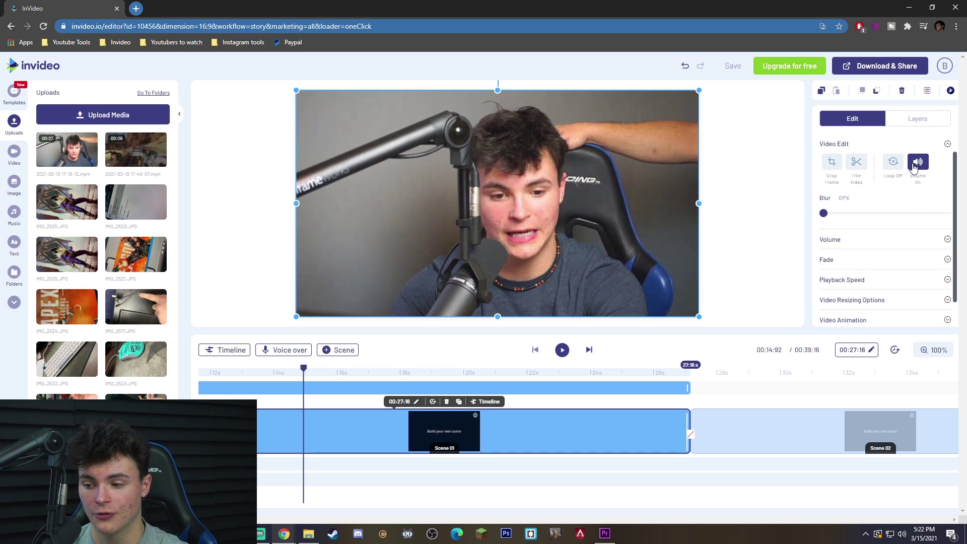
click(914, 166)
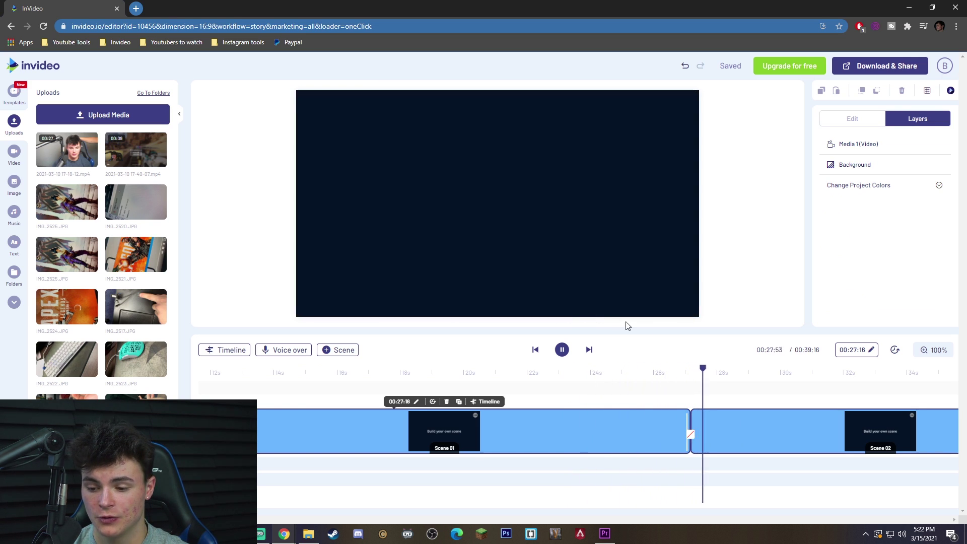
- Drop the 9-second uploaded gameplay clip into the second scene
key(space)
drag(134, 160, 436, 196)
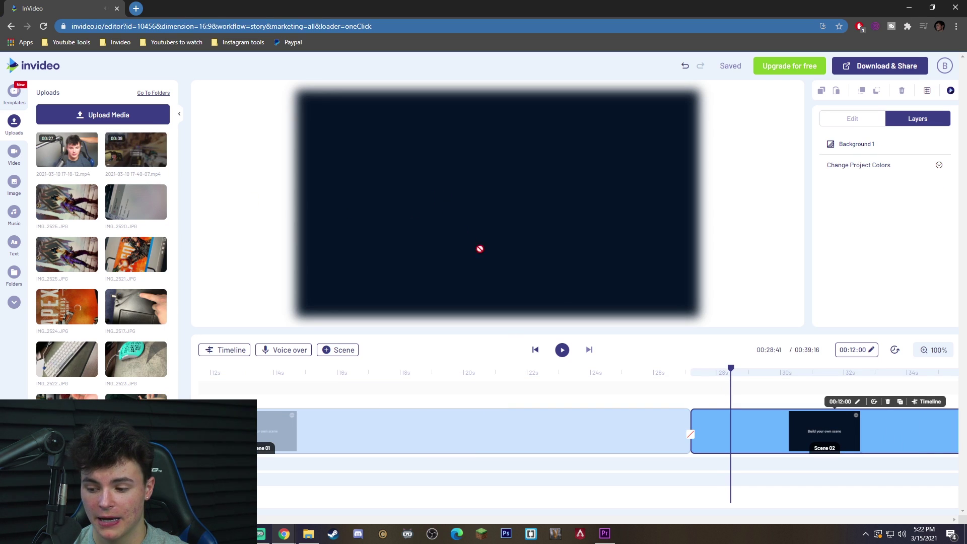
drag(480, 249, 422, 215)
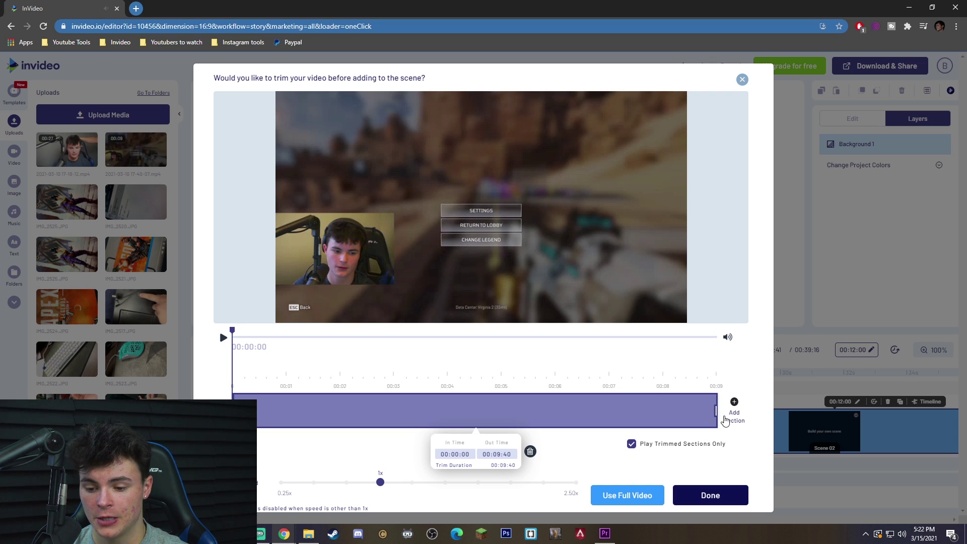
- Trim the gameplay clip so its first section runs from 00:02:09 to 00:04:38
drag(717, 413, 458, 411)
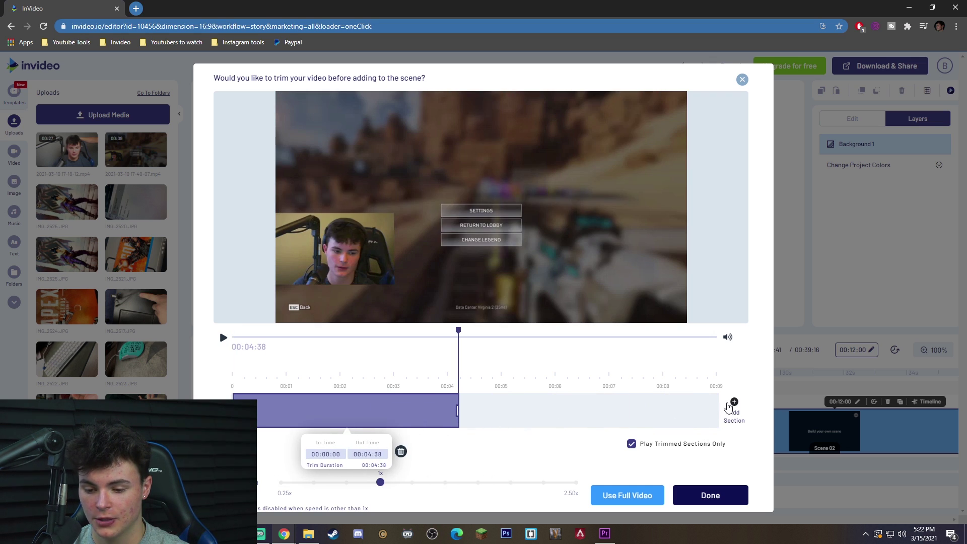
click(733, 403)
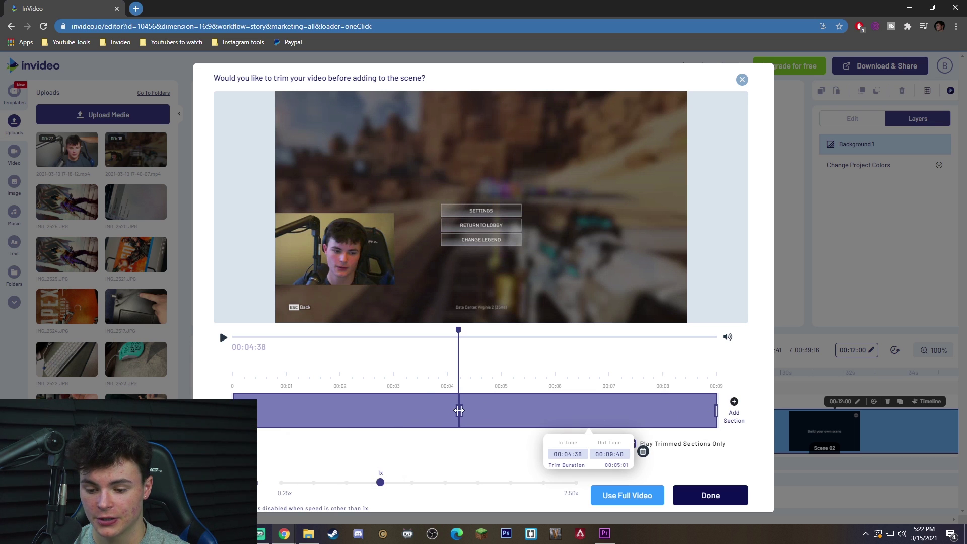
click(443, 411)
drag(459, 330, 340, 333)
drag(233, 411, 340, 417)
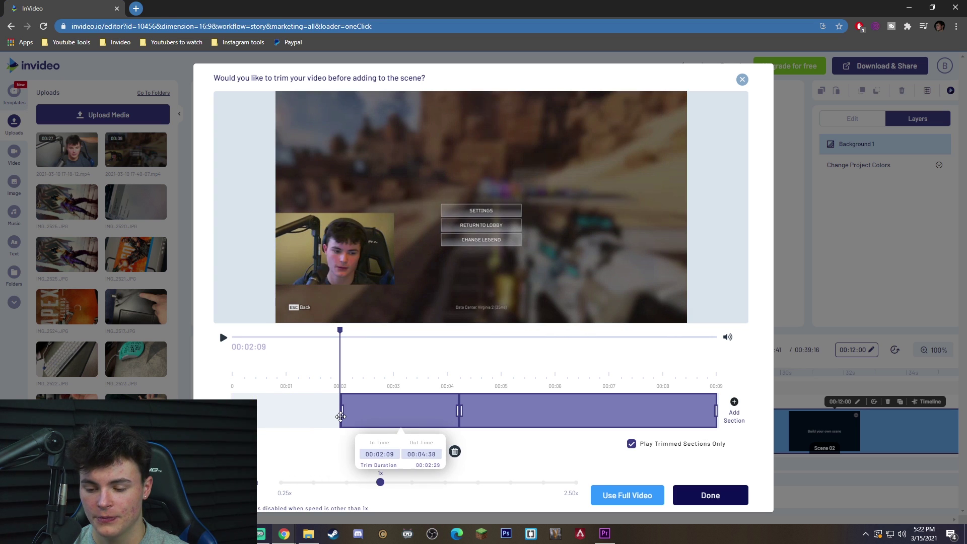
drag(340, 331, 349, 330)
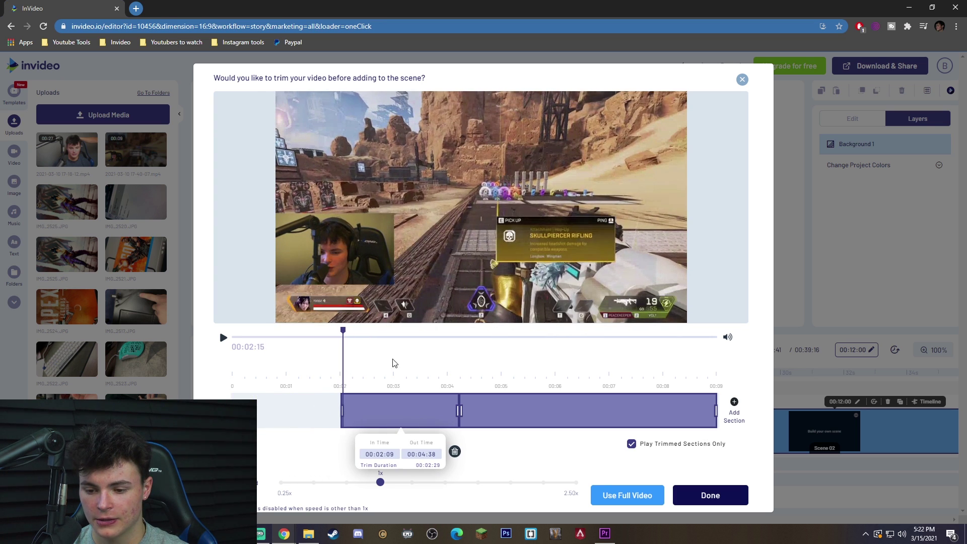
- Add the trimmed gameplay clip to Scene 02 and switch its sound off
click(694, 495)
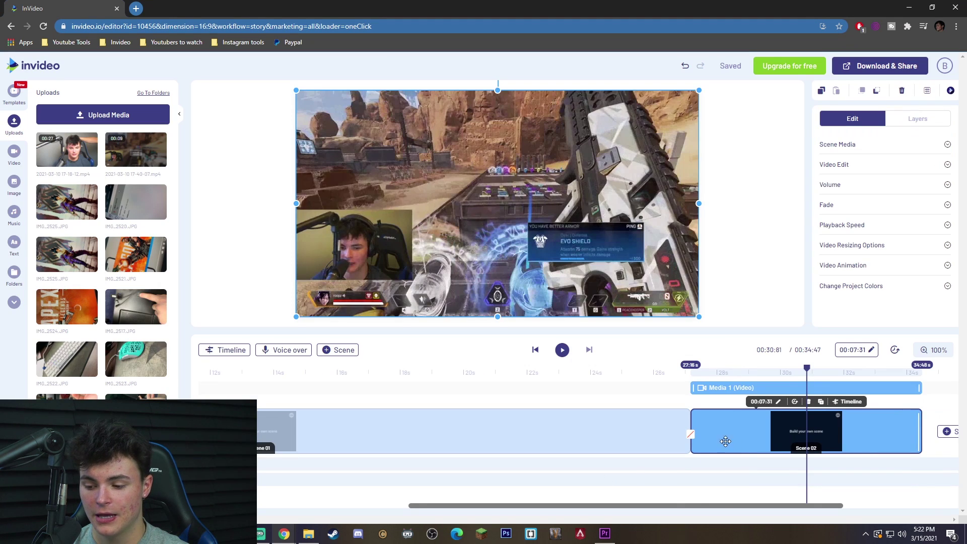
drag(806, 368, 709, 372)
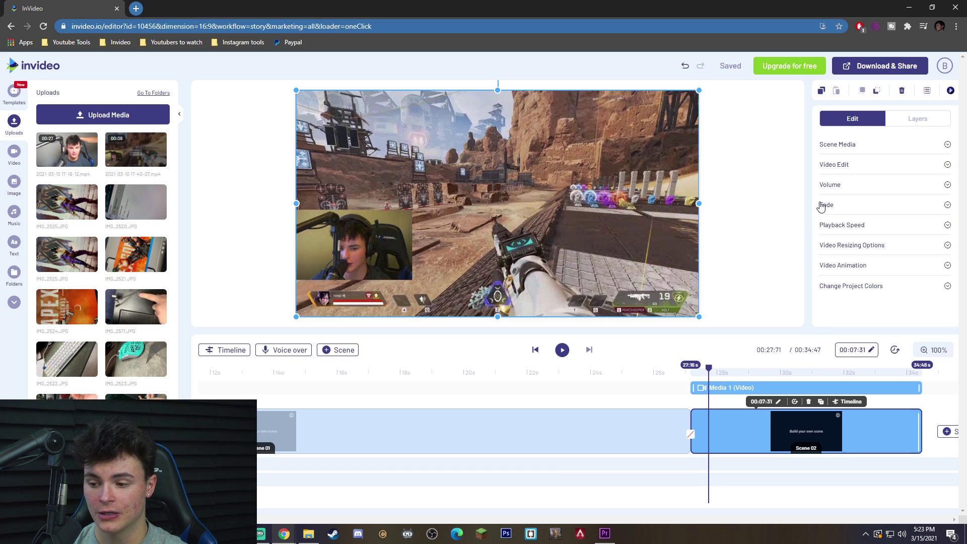
click(834, 165)
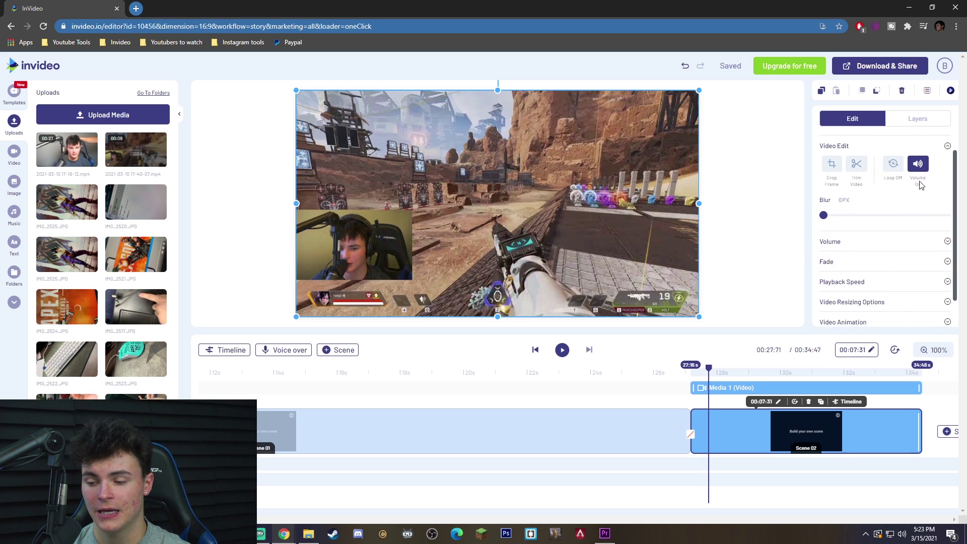
click(917, 162)
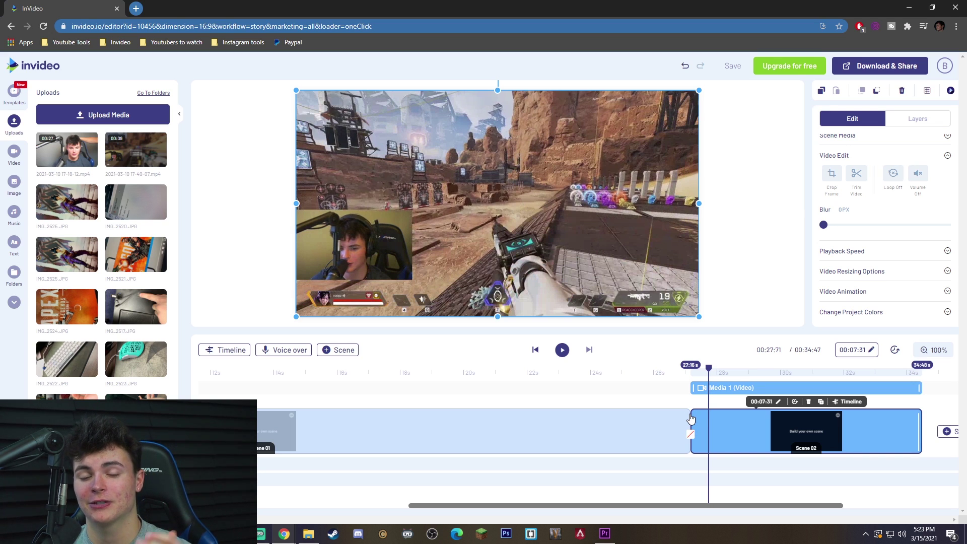
- Play back Scene 01 up to the join with Scene 02
click(686, 419)
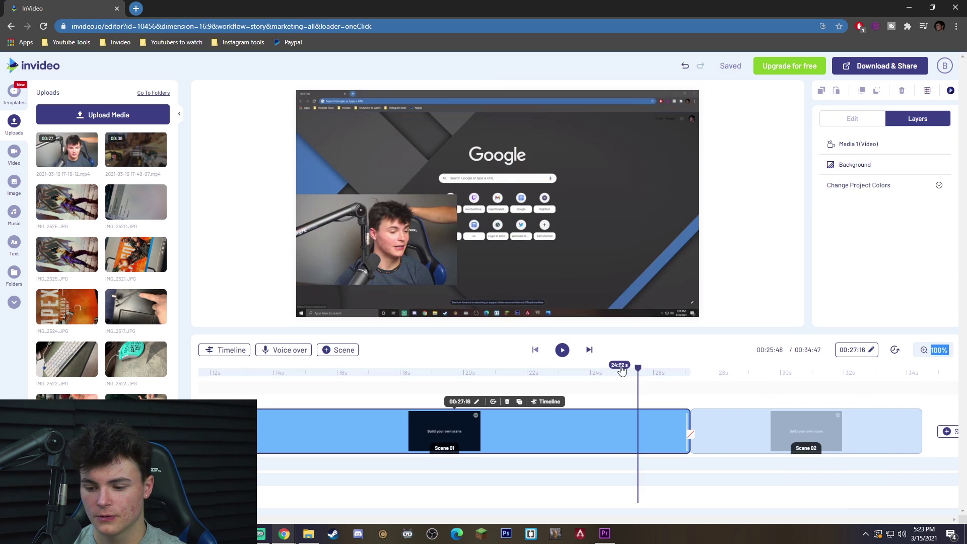
key(space)
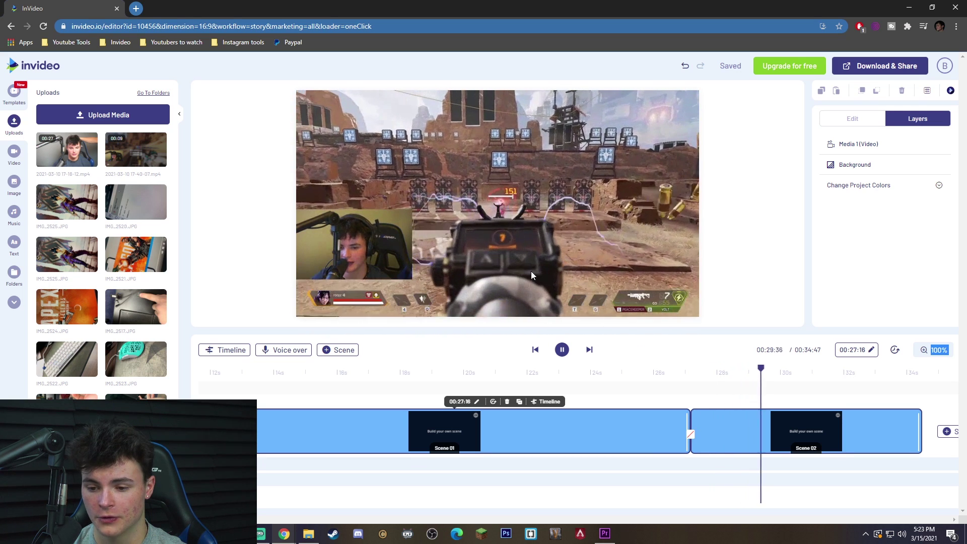
key(space)
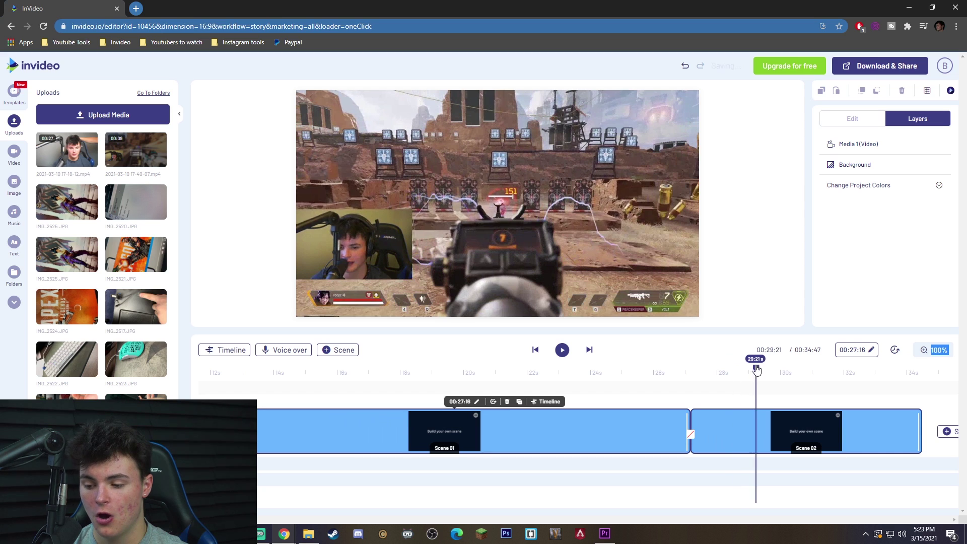
drag(757, 370, 688, 378)
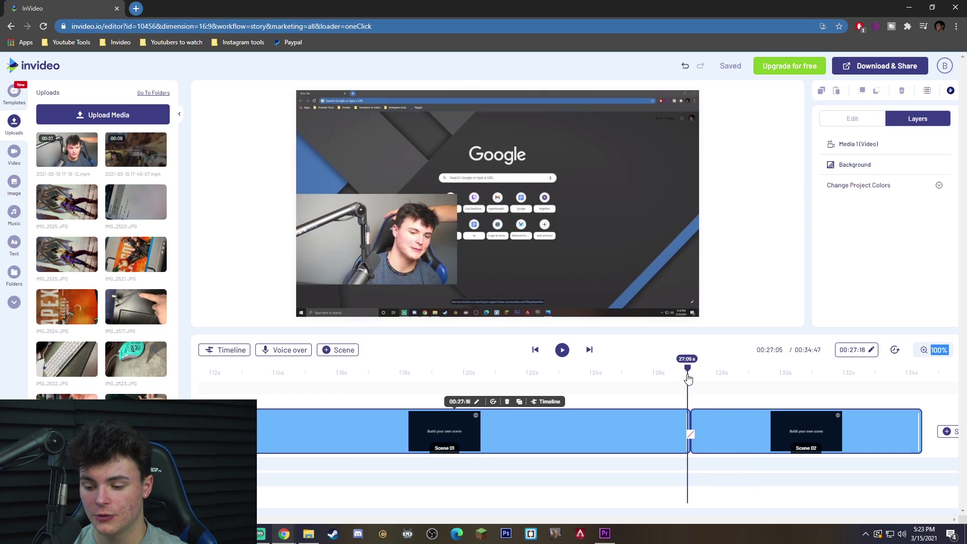
- Apply the Zoom In transition between Scene 01 and Scene 02 and preview it
click(690, 436)
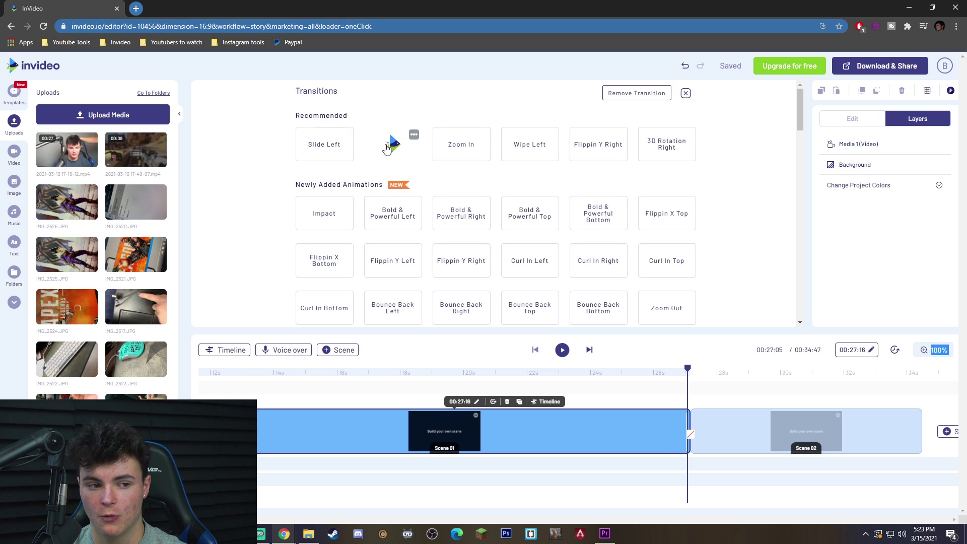
click(472, 152)
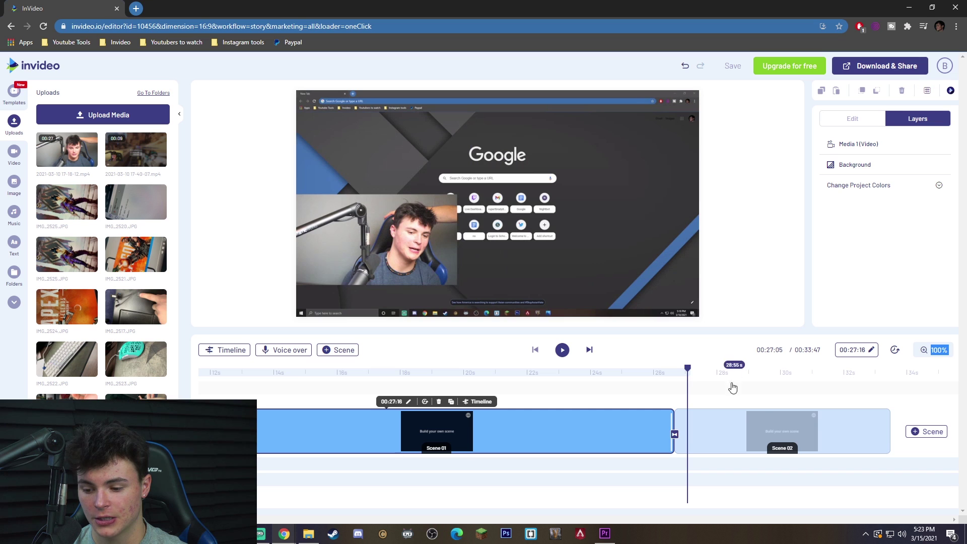
drag(687, 370, 621, 370)
key(space)
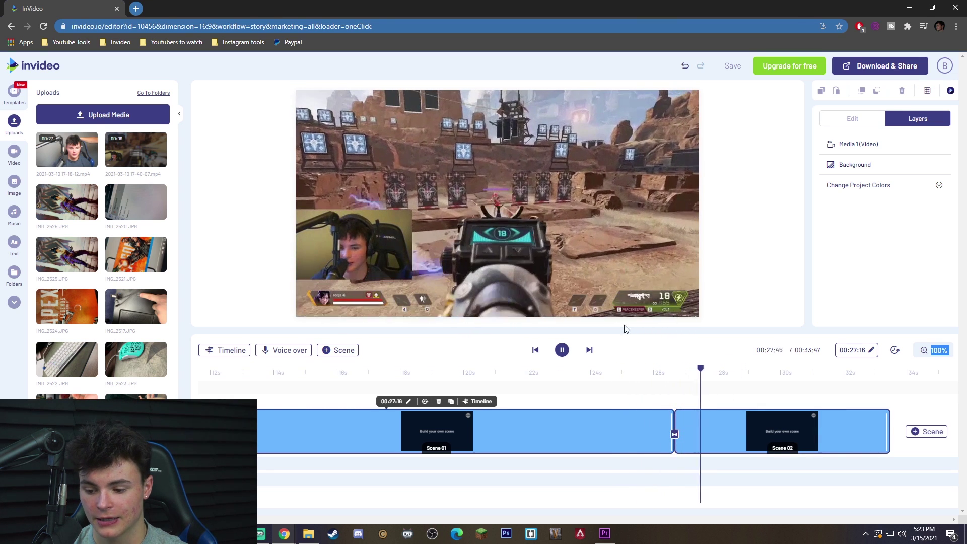
click(706, 370)
- Reopen the transitions list to check that Zoom In is chosen
drag(706, 370, 671, 370)
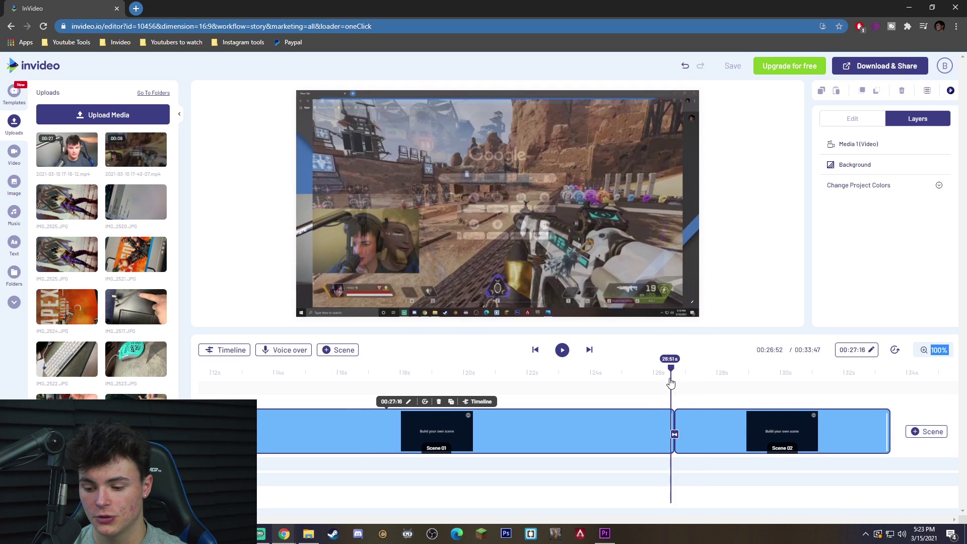
click(674, 435)
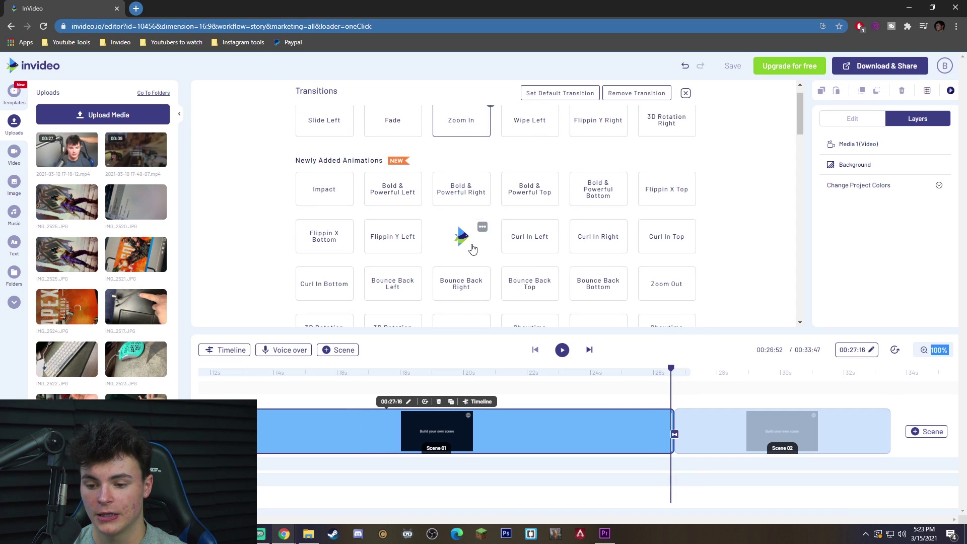
scroll(469, 246, down, 6)
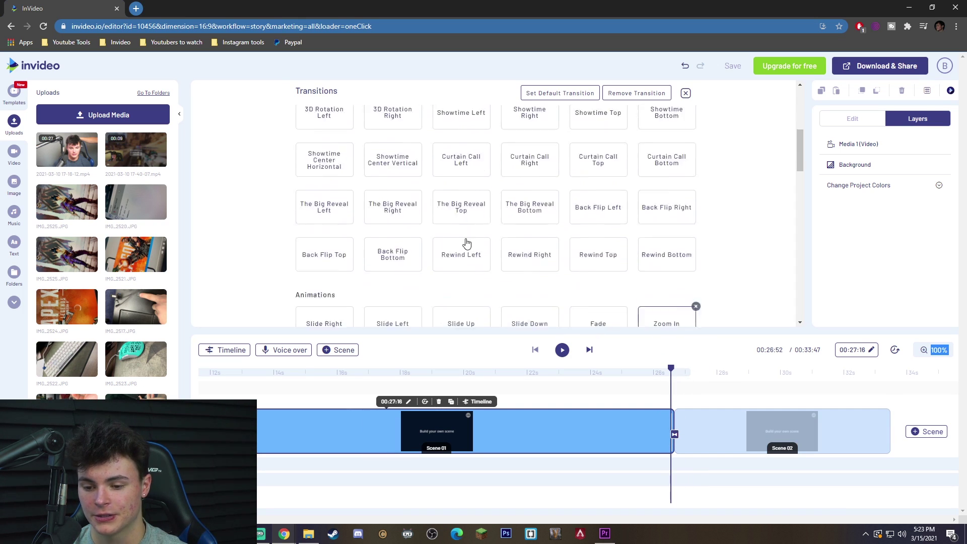
scroll(465, 243, down, 3)
scroll(466, 243, up, 8)
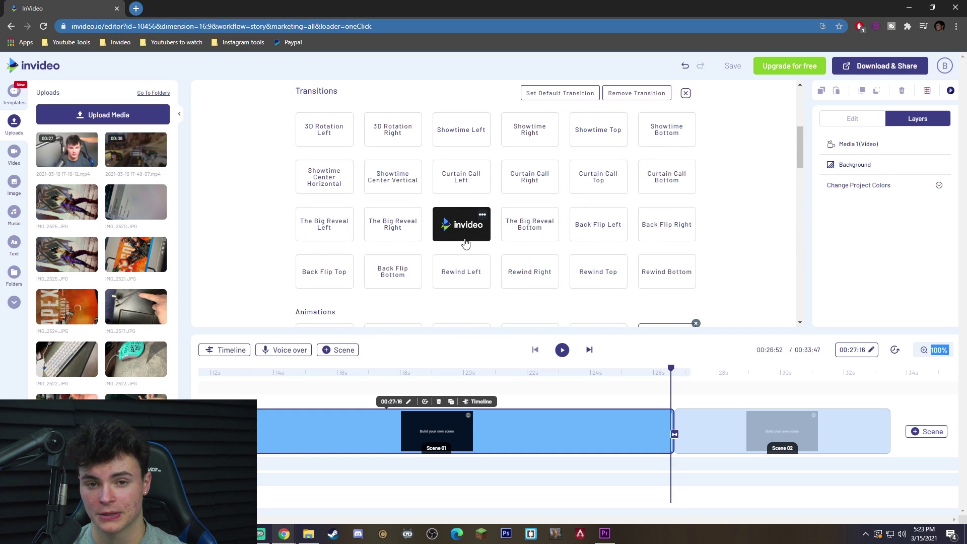
click(464, 242)
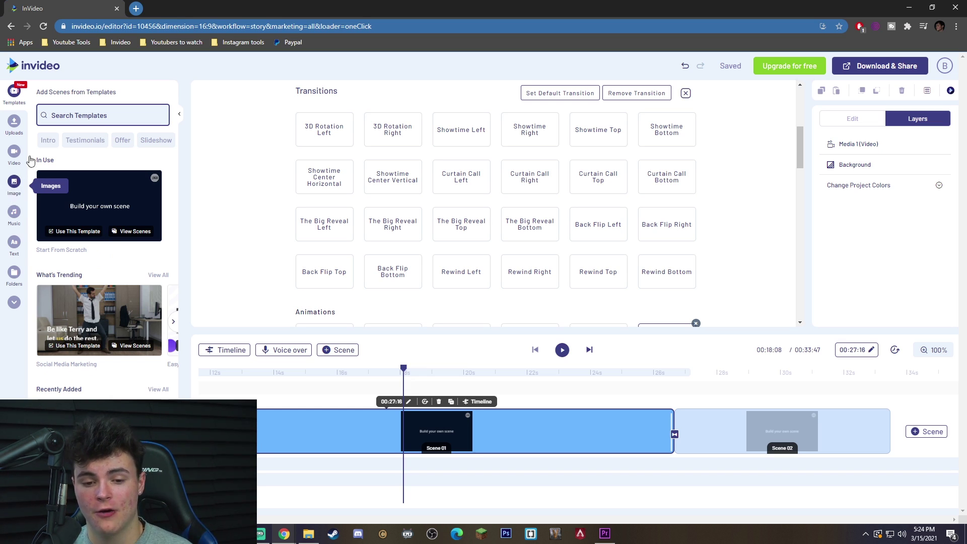
- Add the Rock track 'Stomp No Vocals' as background music
click(14, 212)
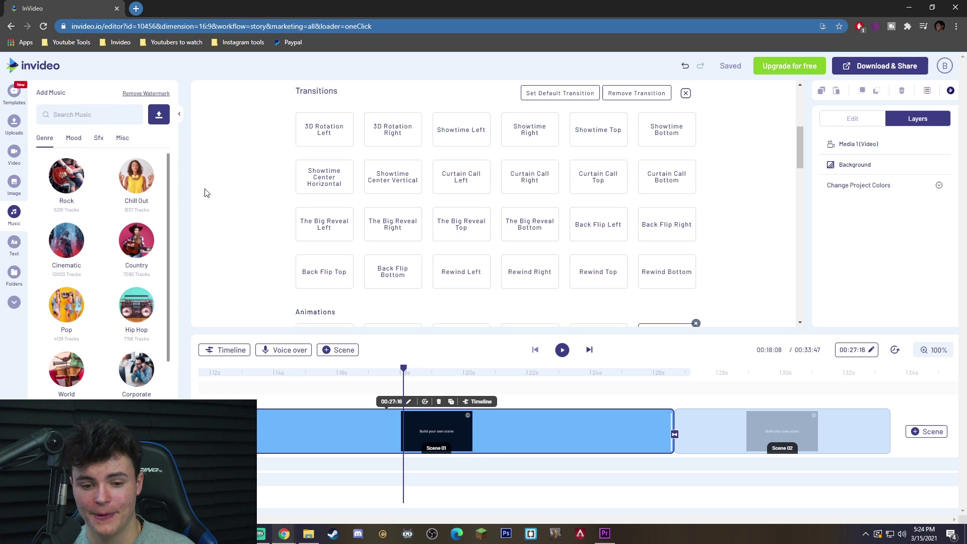
click(77, 171)
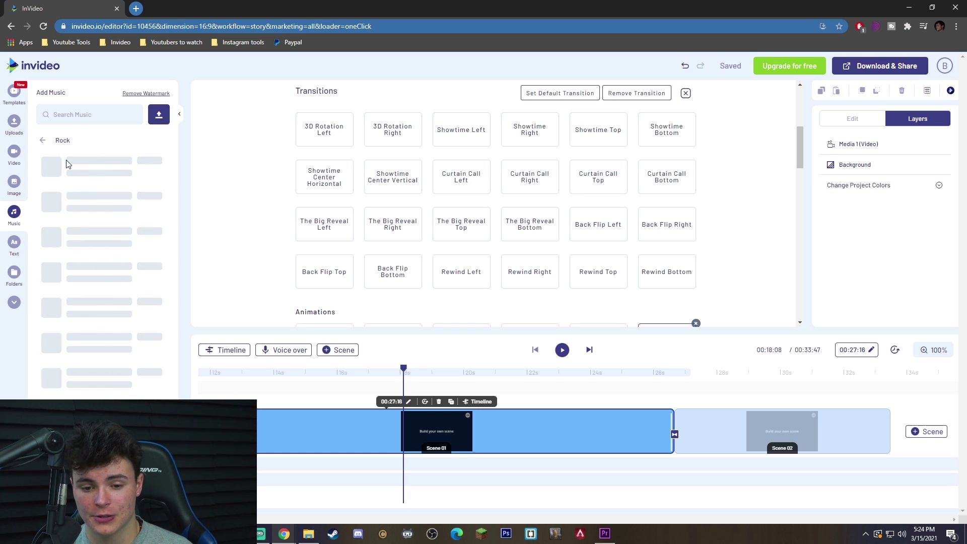
click(151, 166)
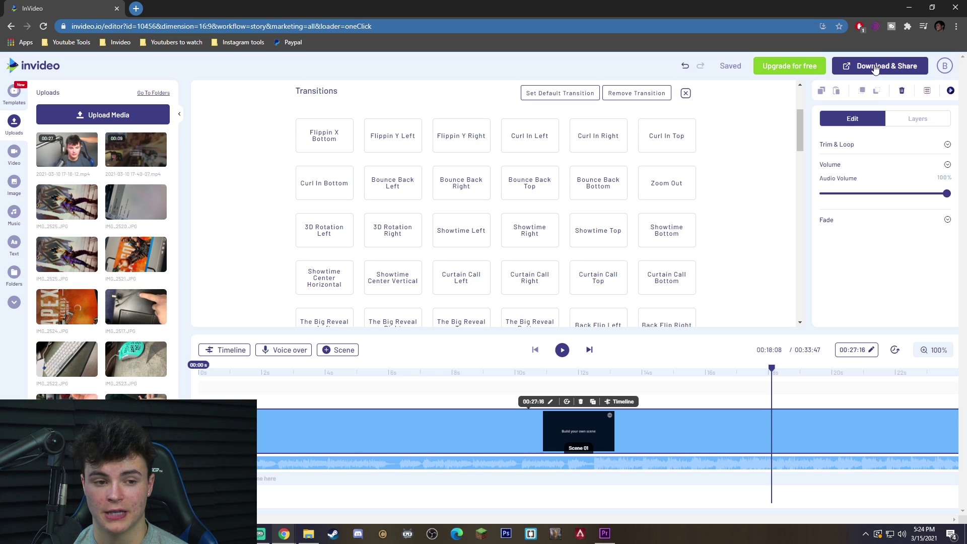
- Export the video at 720p
click(846, 70)
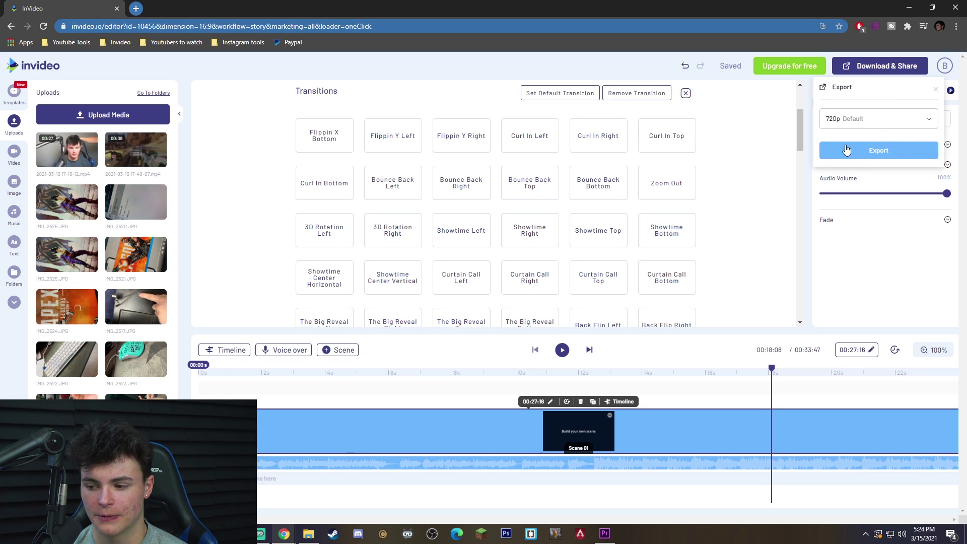
click(883, 153)
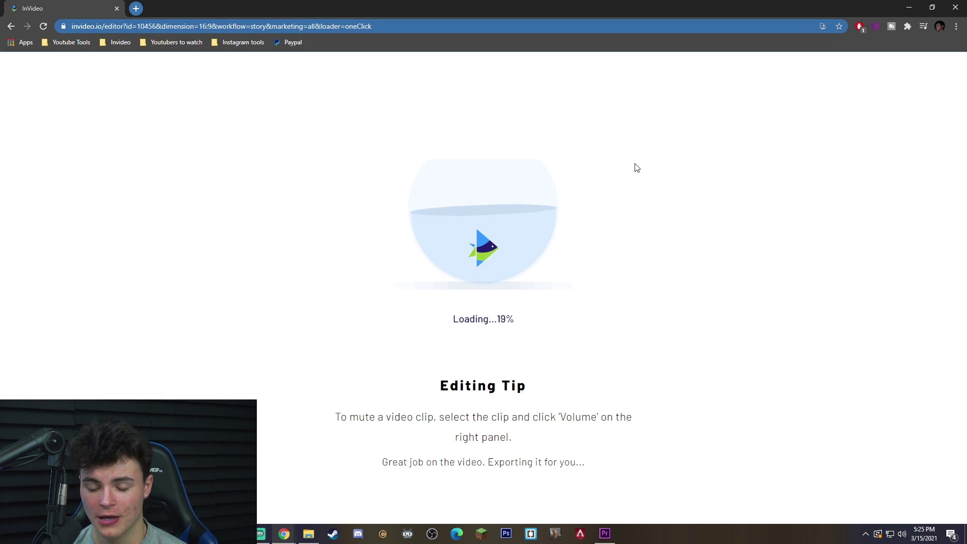